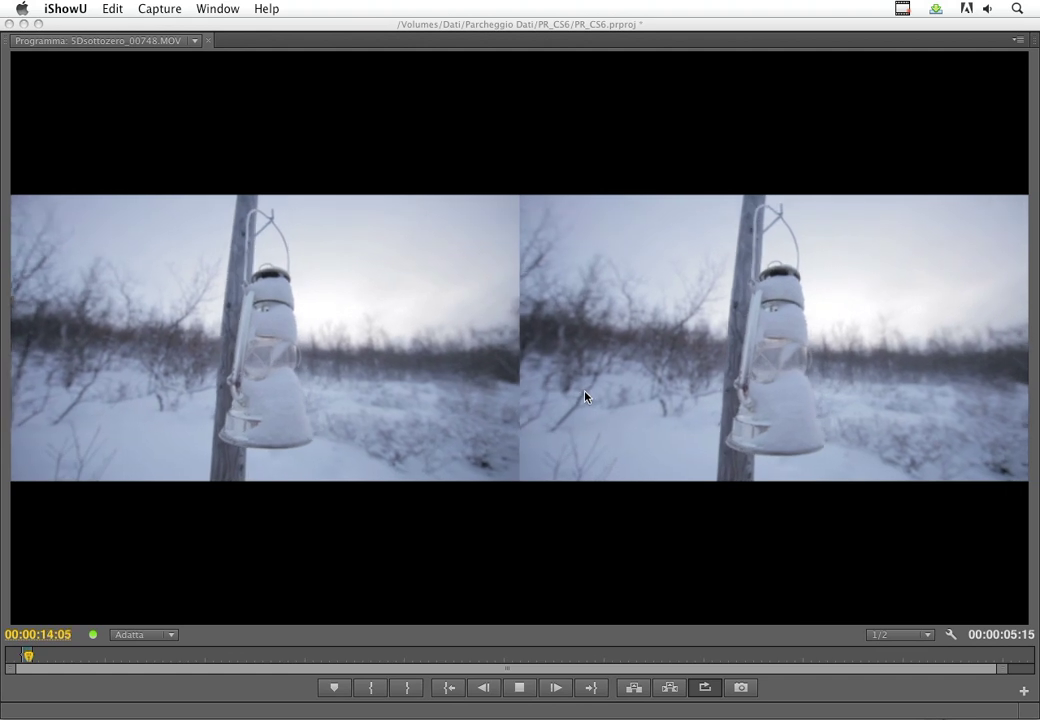
# Step: Un-maximize the Program monitor to restore the full editing panel layout during playback
pyautogui.click(654, 128)
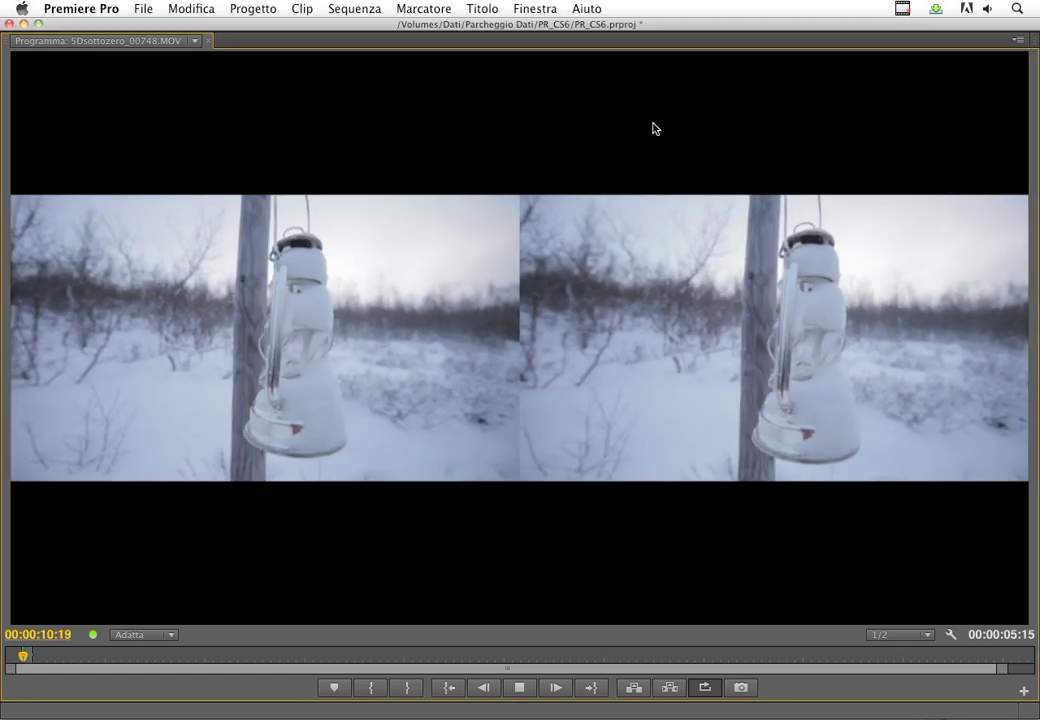
pyautogui.press('`')
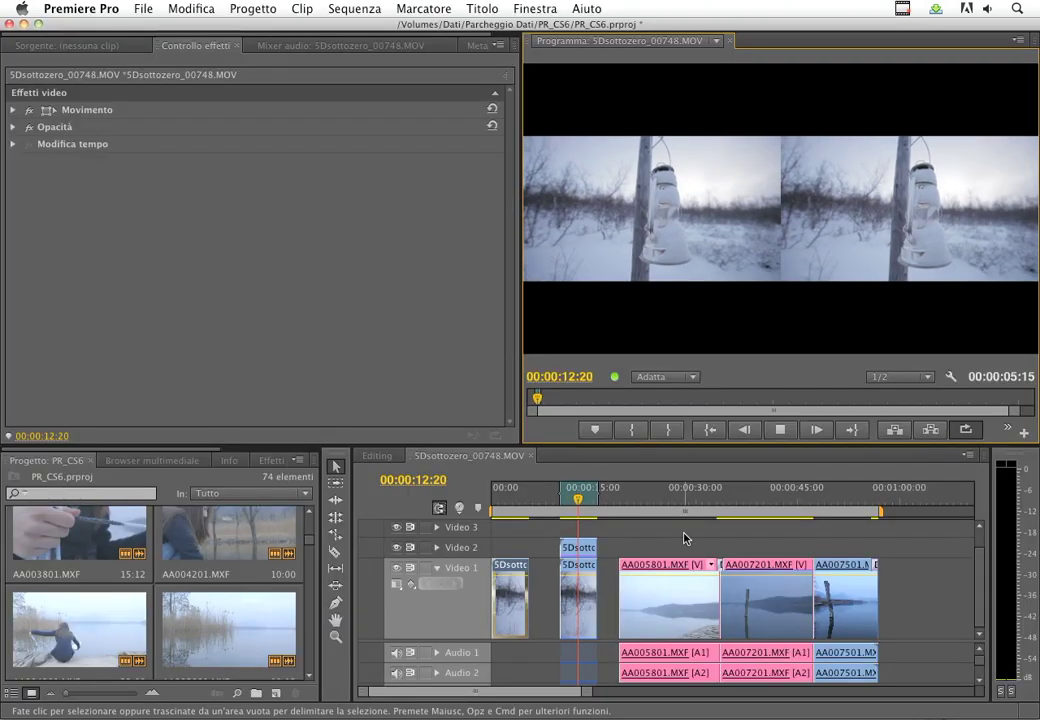
# Step: Pause playback, return to 00:00, zoom the timeline in and scrub the shaky 5Dsottozero_00748.MOV clip
pyautogui.press('space')
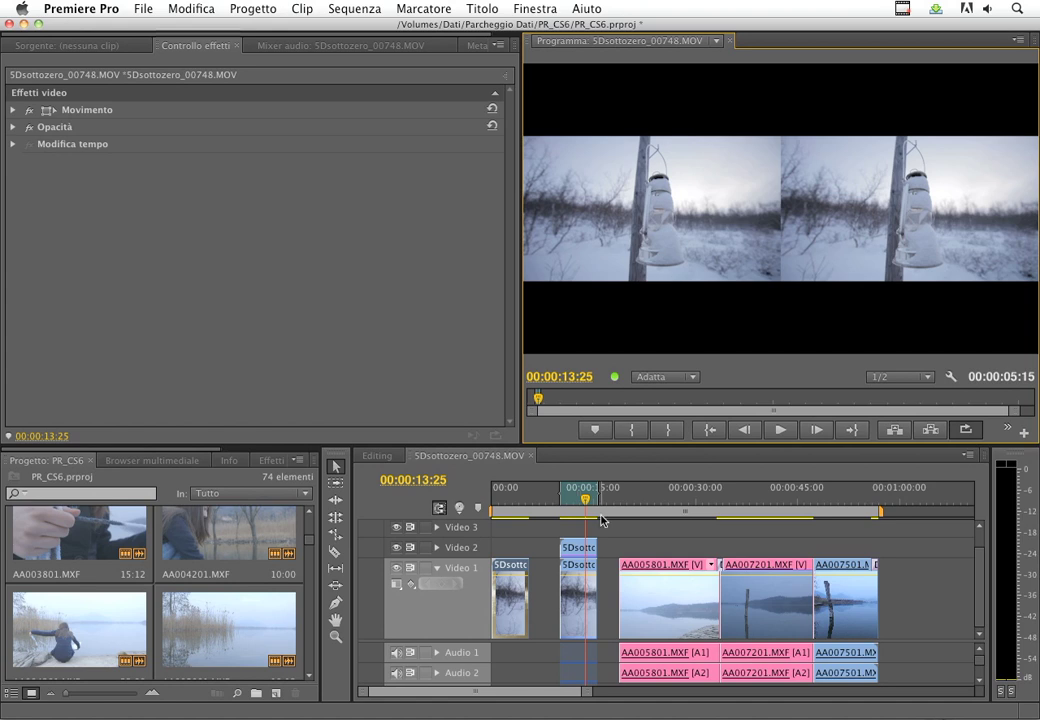
pyautogui.moveTo(497, 512); pyautogui.dragTo(490, 519)
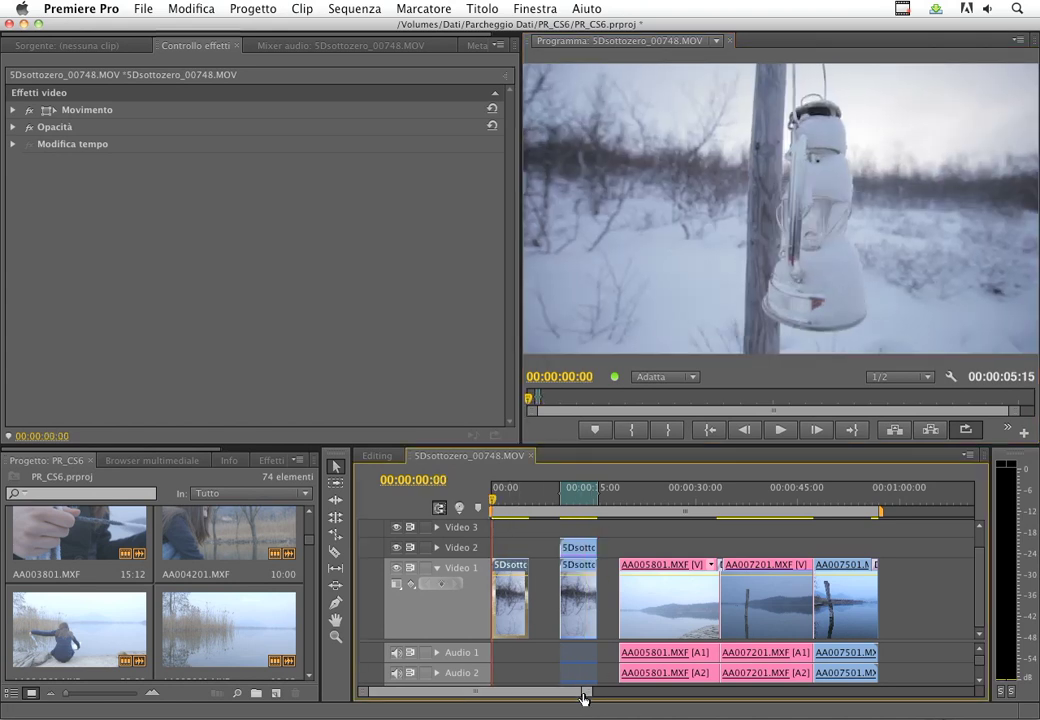
pyautogui.moveTo(584, 699); pyautogui.dragTo(508, 699)
pyautogui.moveTo(516, 512)
pyautogui.mouseDown()
pyautogui.moveTo(825, 510)
pyautogui.moveTo(490, 510)
pyautogui.moveTo(724, 510)
pyautogui.moveTo(557, 518)
pyautogui.mouseUp()
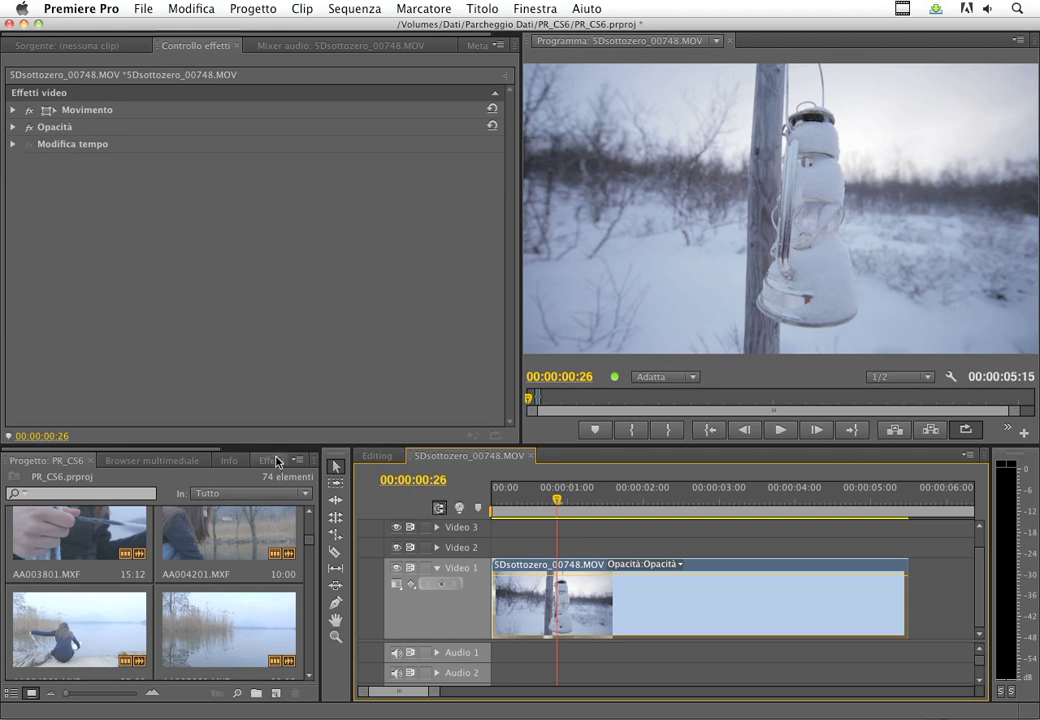
# Step: Search the Effects panel for 'stabil' and apply Distorsione > Stabilizzatore alterazione to the lantern clip
pyautogui.click(272, 461)
pyautogui.click(141, 482)
pyautogui.write('stabil')
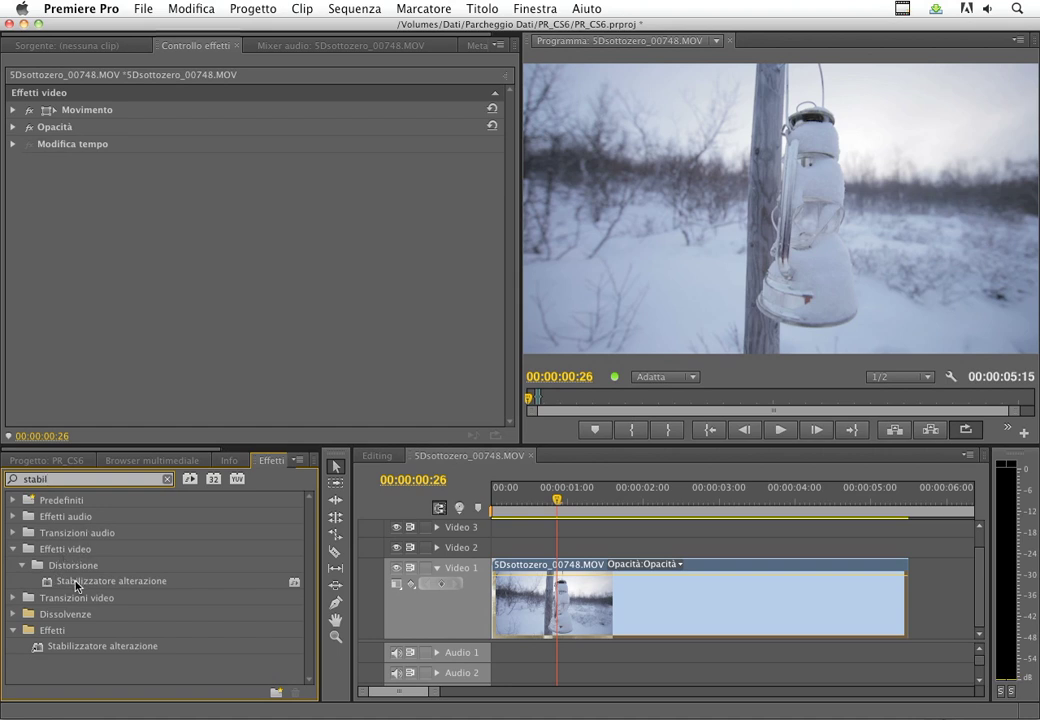
pyautogui.click(75, 584)
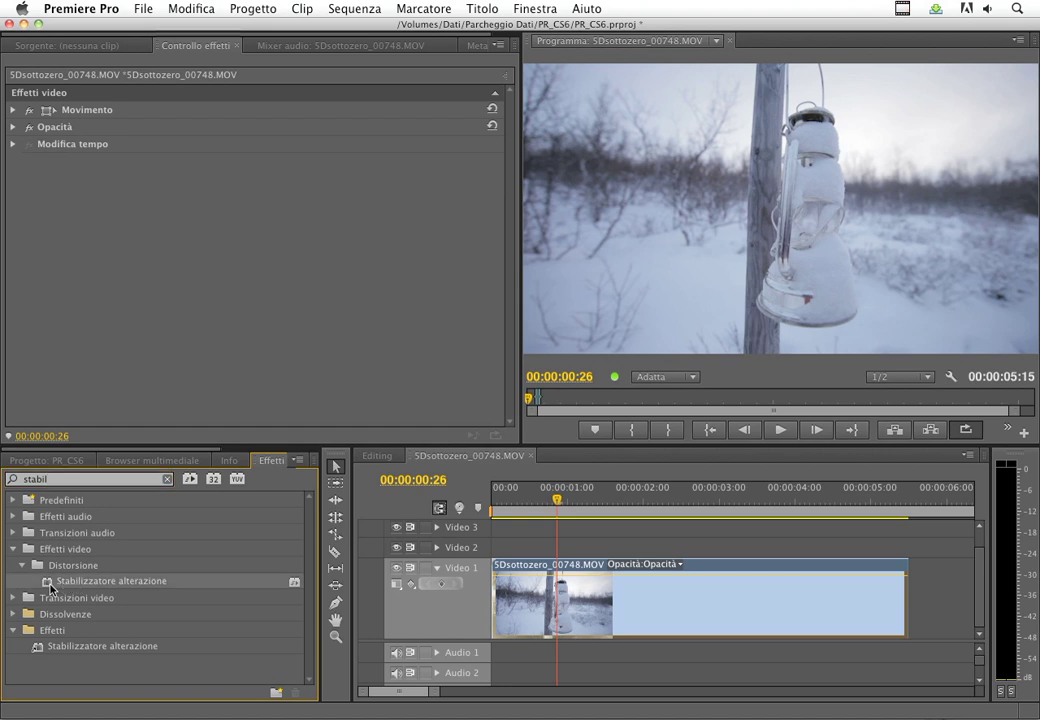
pyautogui.doubleClick(50, 588)
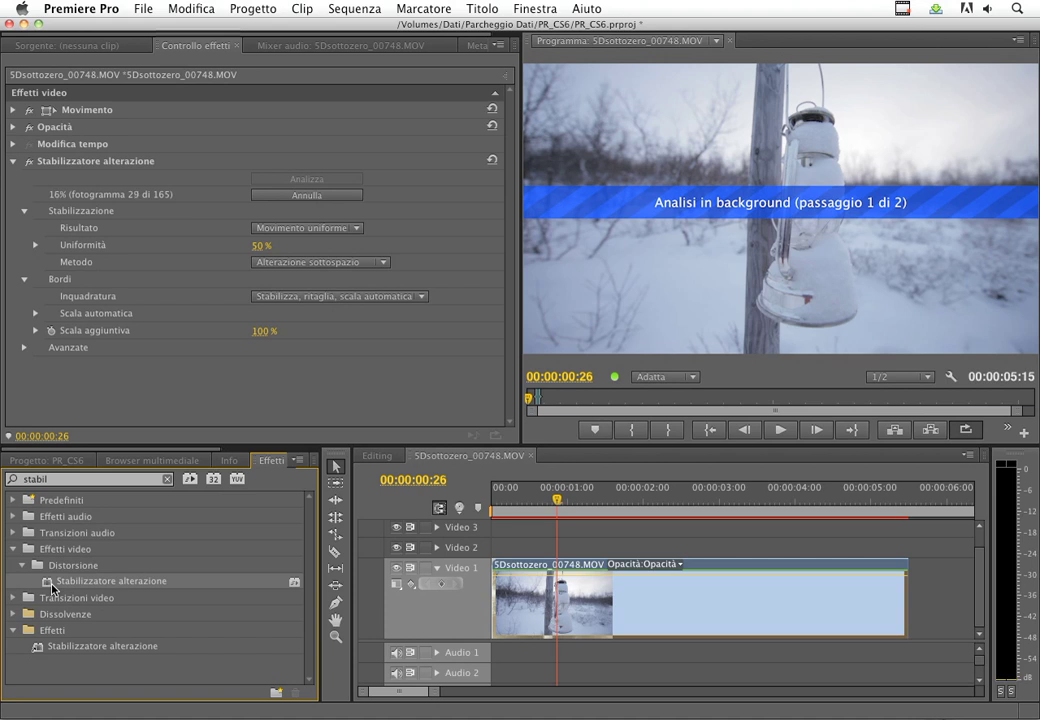
# Step: Zoom out to the whole sequence, scrub the lake clip during analysis, then zoom back onto the lantern clip
pyautogui.press('\\')
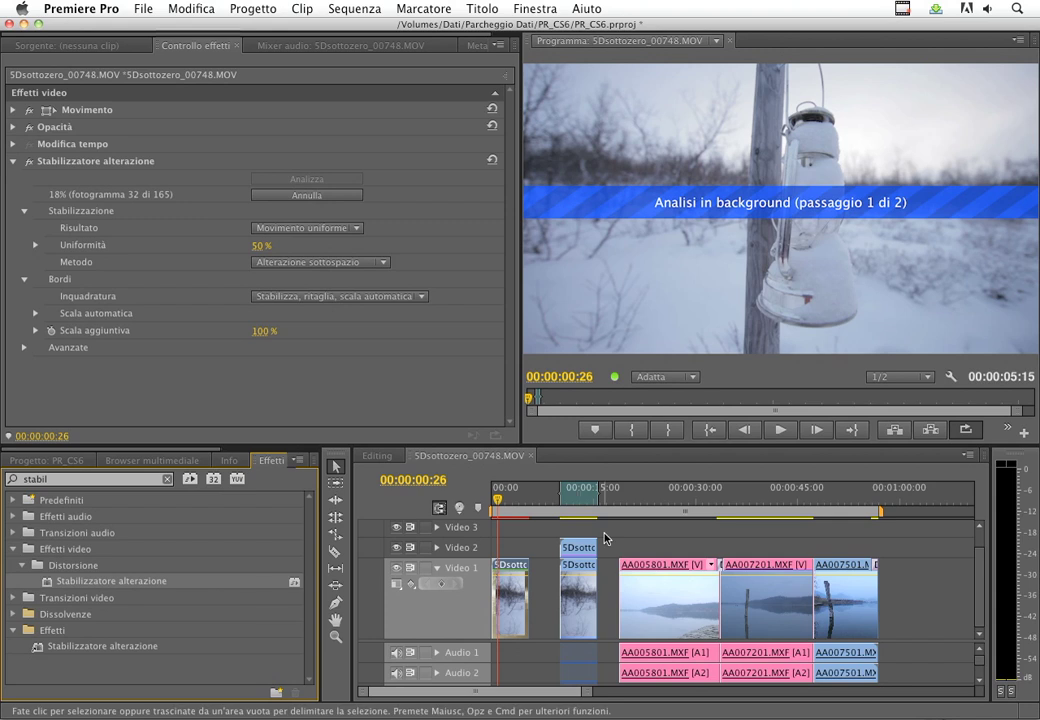
pyautogui.moveTo(660, 504); pyautogui.dragTo(685, 502)
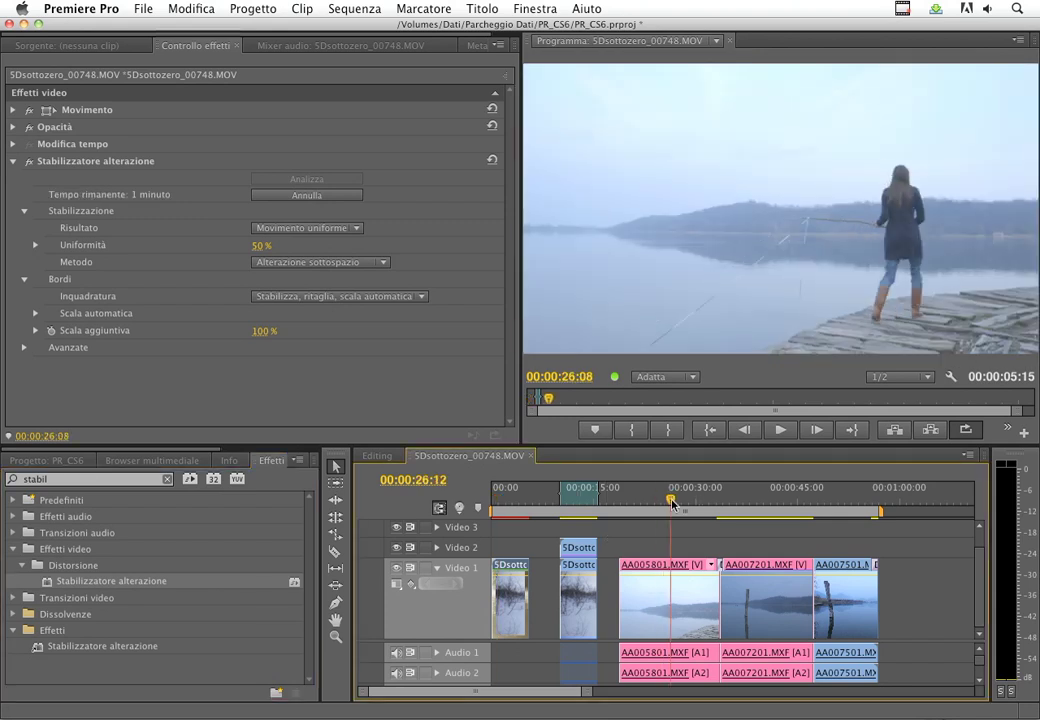
pyautogui.moveTo(685, 502); pyautogui.dragTo(643, 500)
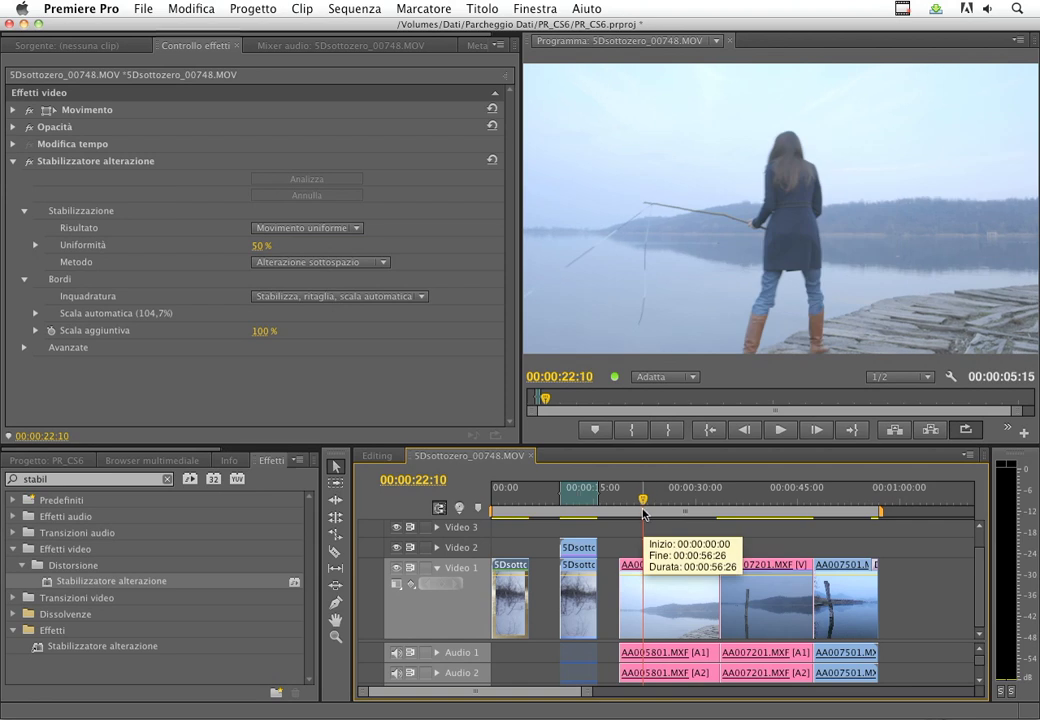
pyautogui.moveTo(505, 500); pyautogui.dragTo(515, 500)
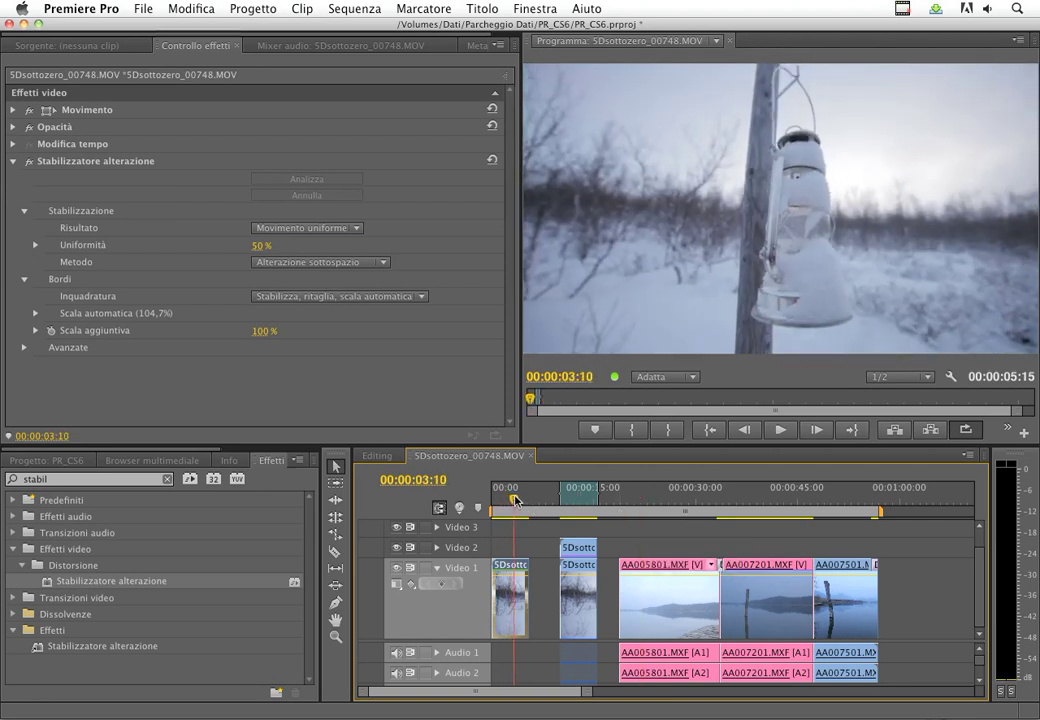
pyautogui.moveTo(590, 692); pyautogui.dragTo(520, 697)
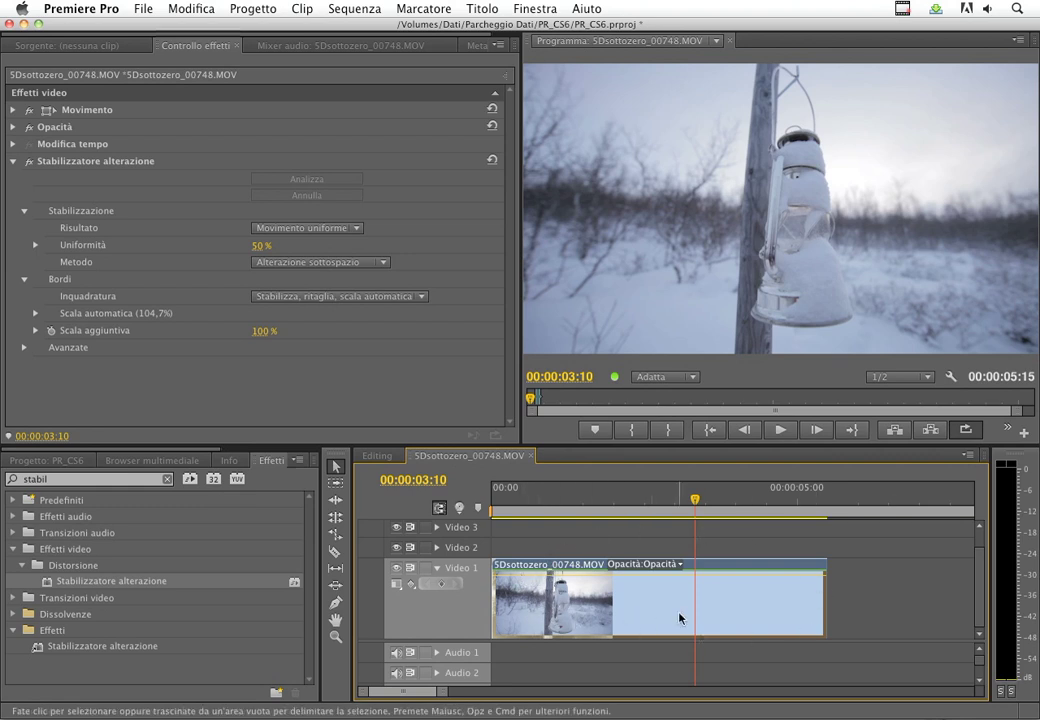
pyautogui.moveTo(679, 618)
pyautogui.moveTo(695, 500)
pyautogui.mouseDown()
pyautogui.moveTo(527, 527)
pyautogui.moveTo(806, 528)
pyautogui.moveTo(606, 540)
pyautogui.mouseUp()
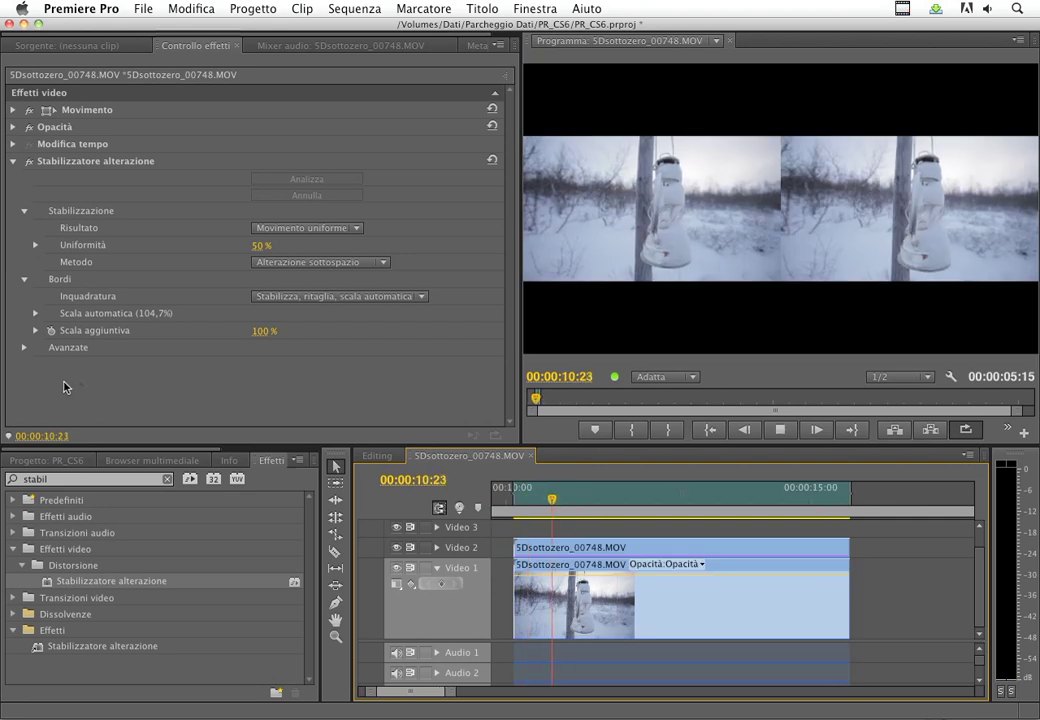
pyautogui.press('space')
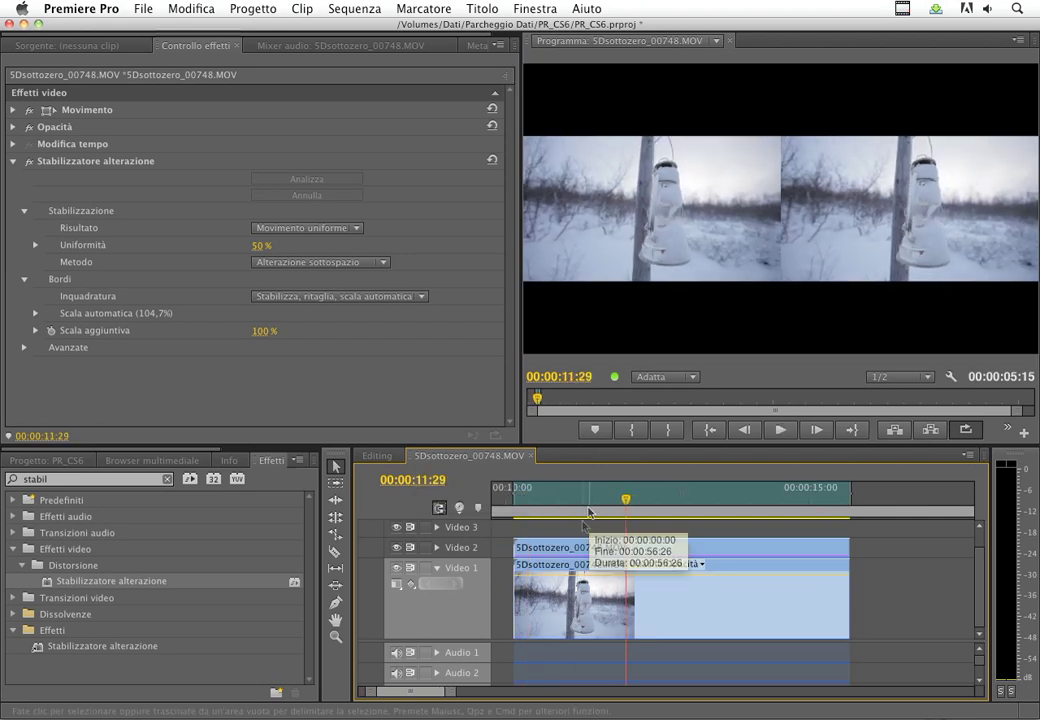
pyautogui.hotkey('ctrl', 'z')
pyautogui.moveTo(494, 510)
pyautogui.mouseDown()
pyautogui.moveTo(607, 510)
pyautogui.moveTo(550, 543)
pyautogui.moveTo(773, 565)
pyautogui.moveTo(538, 500)
pyautogui.mouseUp()
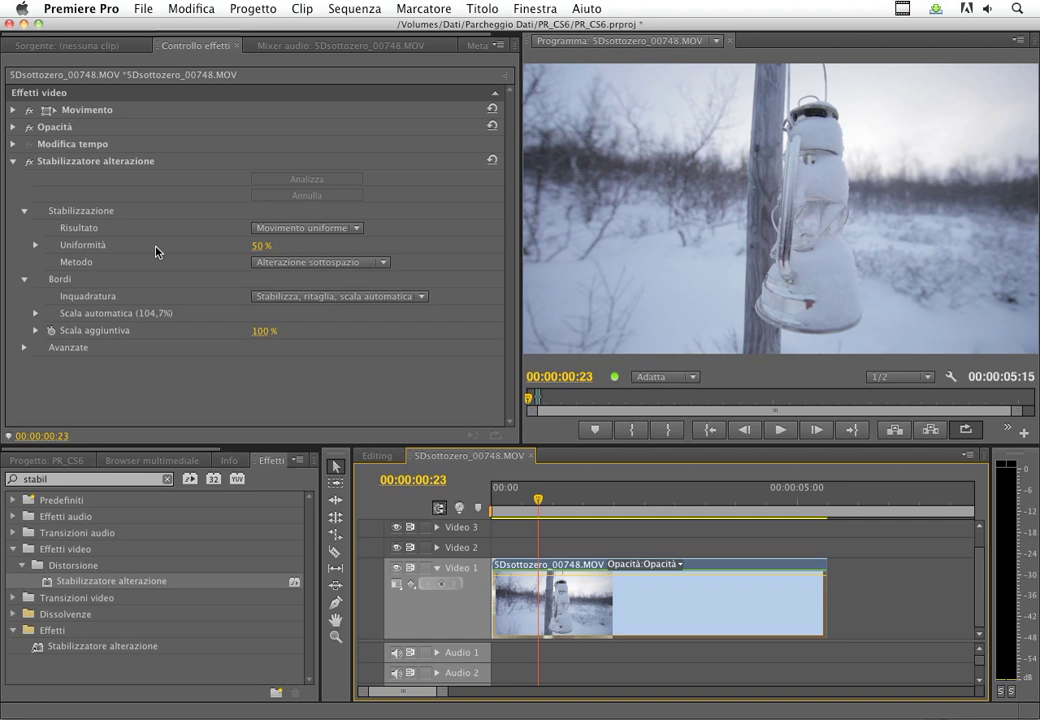
# Step: Preview Uniformità at 100%, then lower it to 15% so auto-scale becomes 103,1%
pyautogui.click(35, 245)
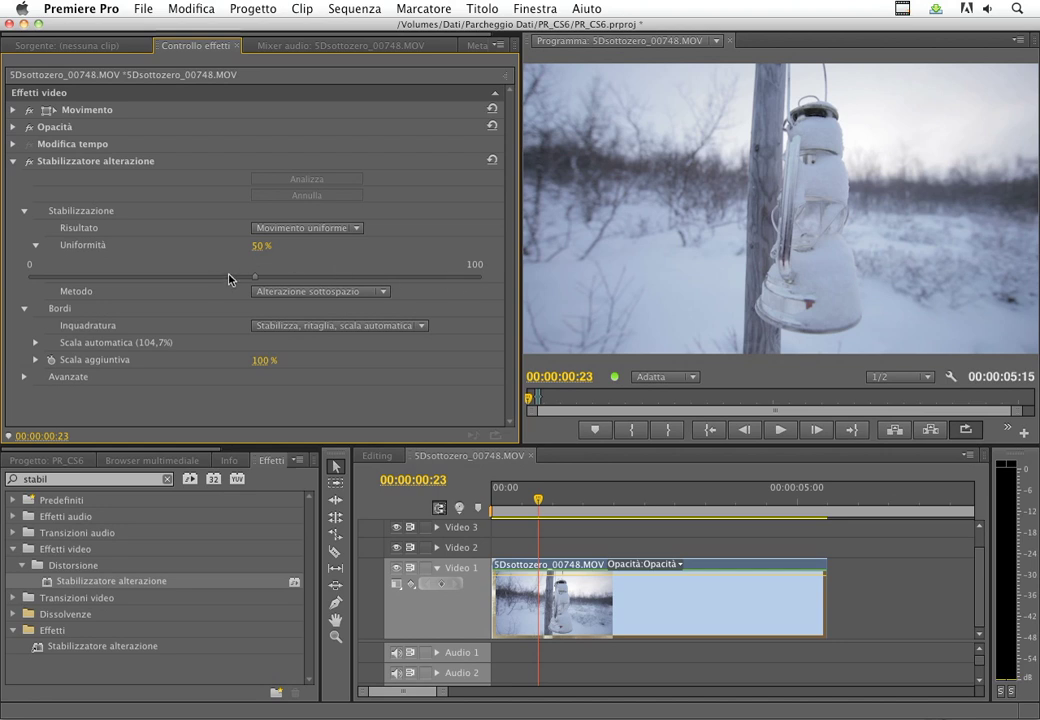
pyautogui.moveTo(255, 283); pyautogui.dragTo(485, 293)
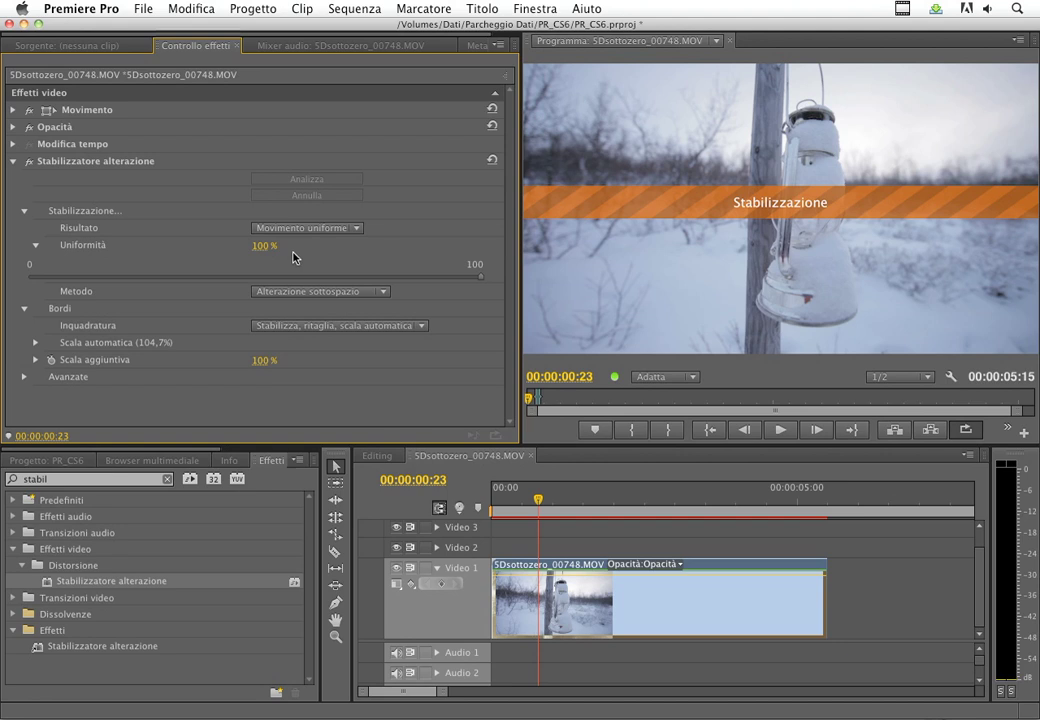
pyautogui.moveTo(520, 510)
pyautogui.mouseDown()
pyautogui.moveTo(690, 521)
pyautogui.moveTo(615, 512)
pyautogui.mouseUp()
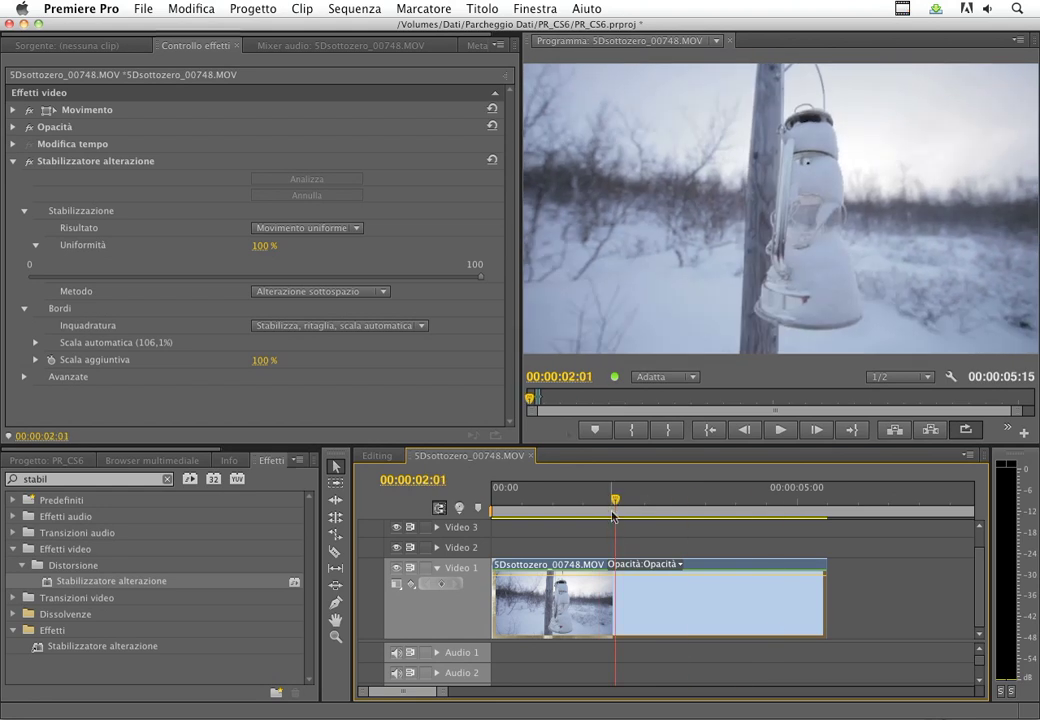
pyautogui.moveTo(441, 282); pyautogui.dragTo(100, 288)
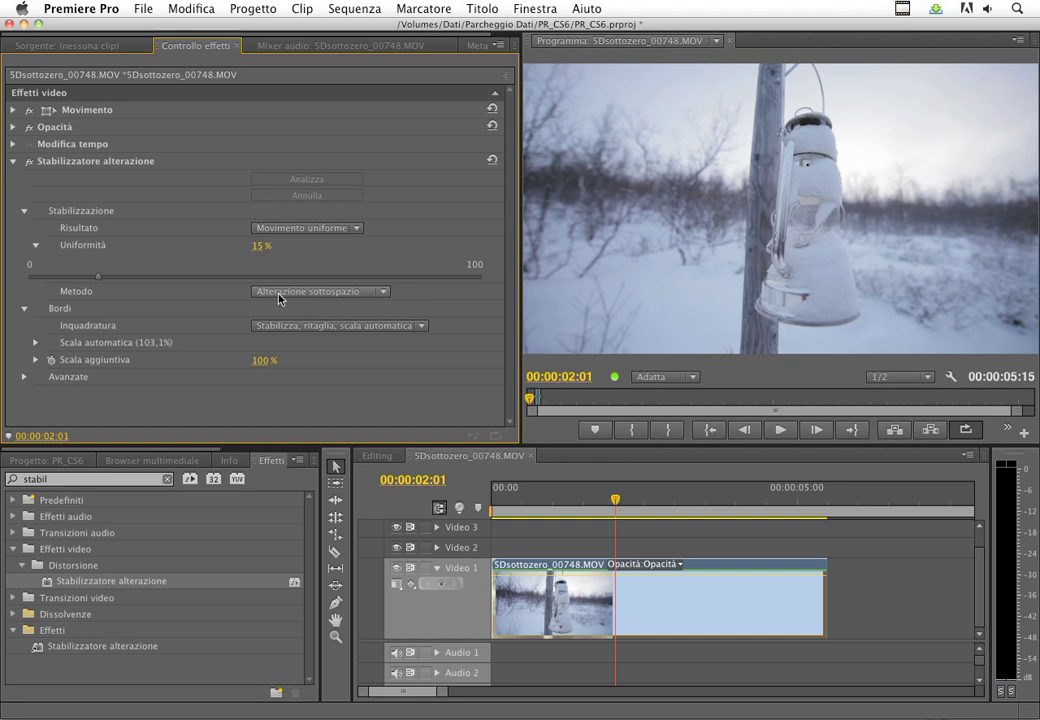
# Step: Switch the stabilization method to Posizione (scale 101,4%) and scrub through the clip to check it
pyautogui.click(280, 296)
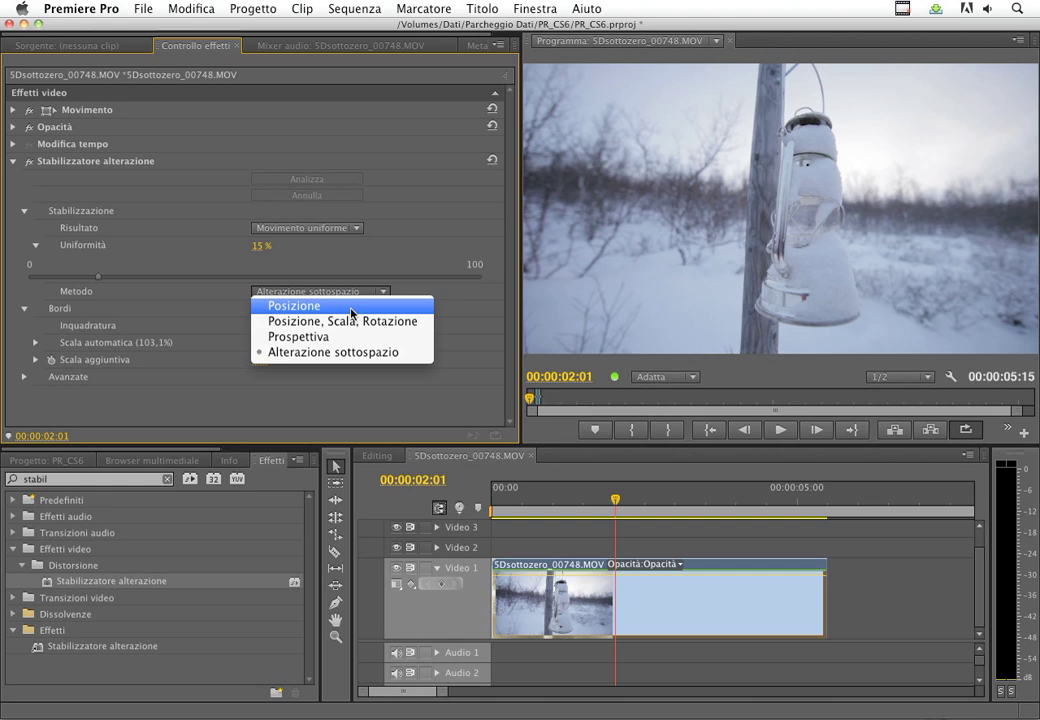
pyautogui.click(351, 313)
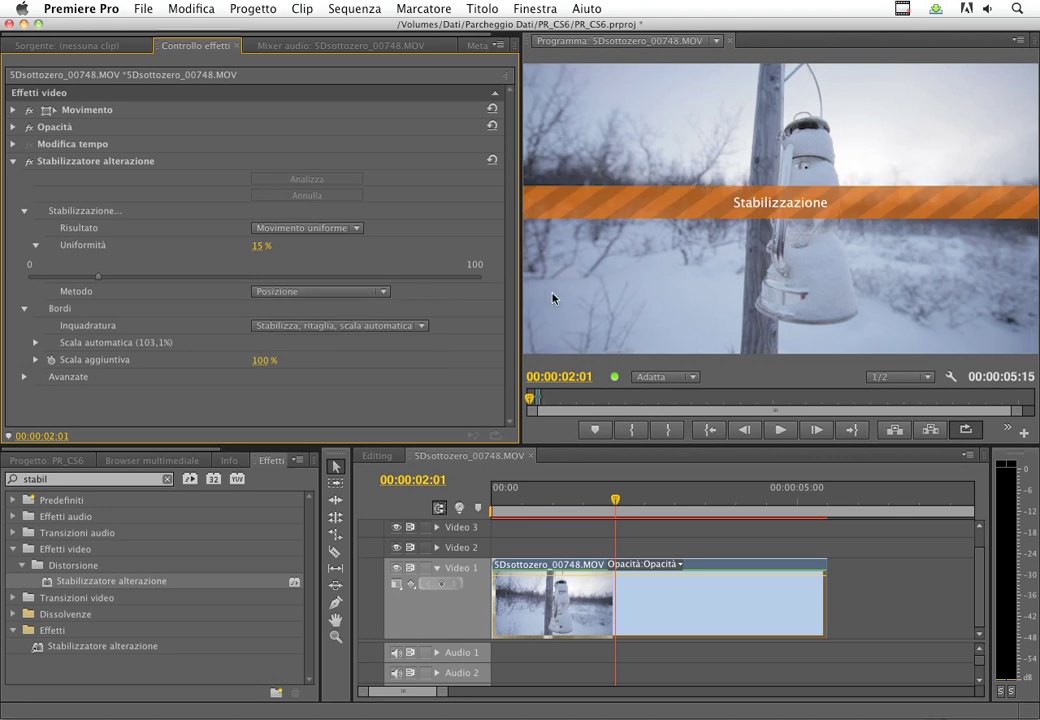
pyautogui.moveTo(615, 499)
pyautogui.mouseDown()
pyautogui.moveTo(703, 490)
pyautogui.moveTo(681, 478)
pyautogui.mouseUp()
pyautogui.moveTo(686, 497)
pyautogui.mouseDown()
pyautogui.moveTo(722, 500)
pyautogui.moveTo(641, 509)
pyautogui.mouseUp()
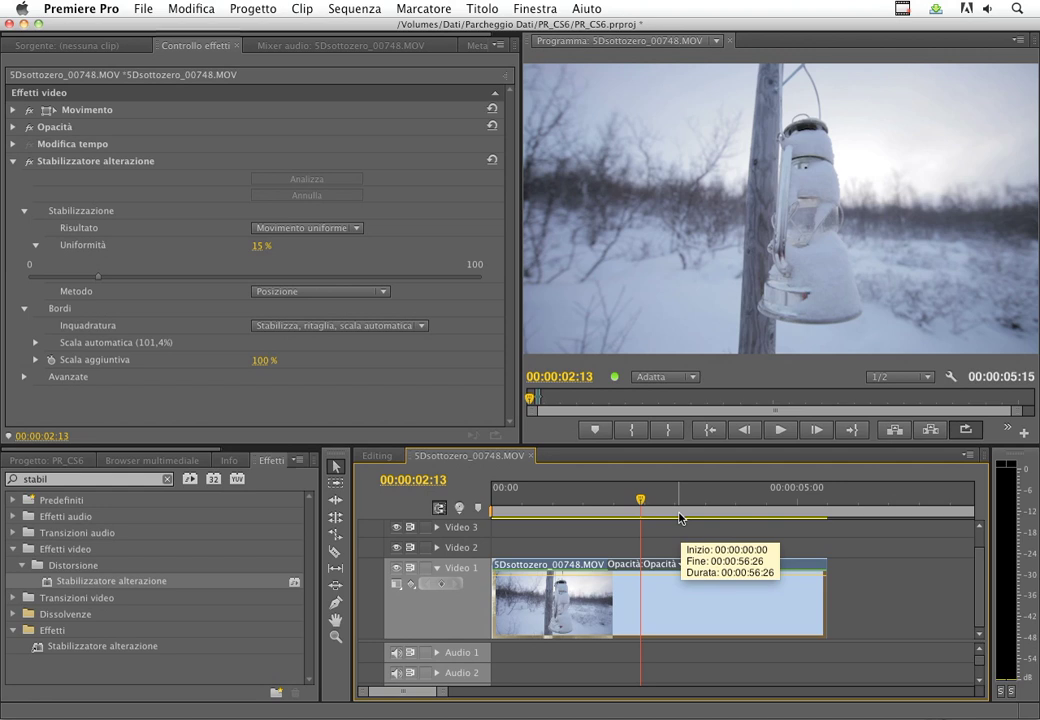
pyautogui.click(383, 291)
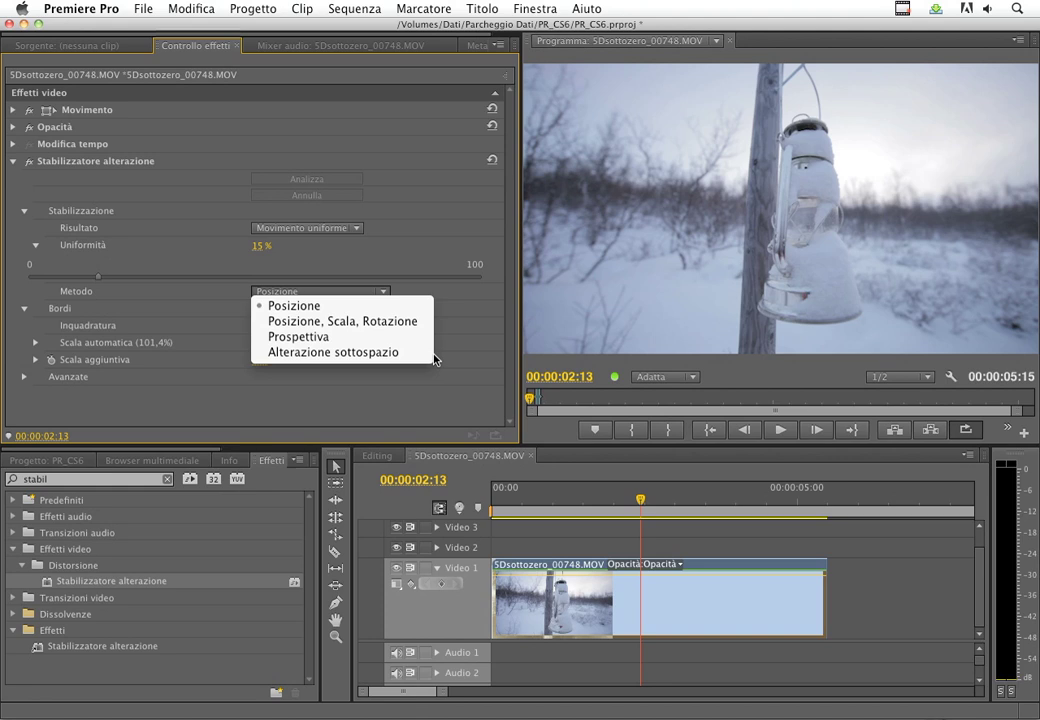
pyautogui.click(383, 318)
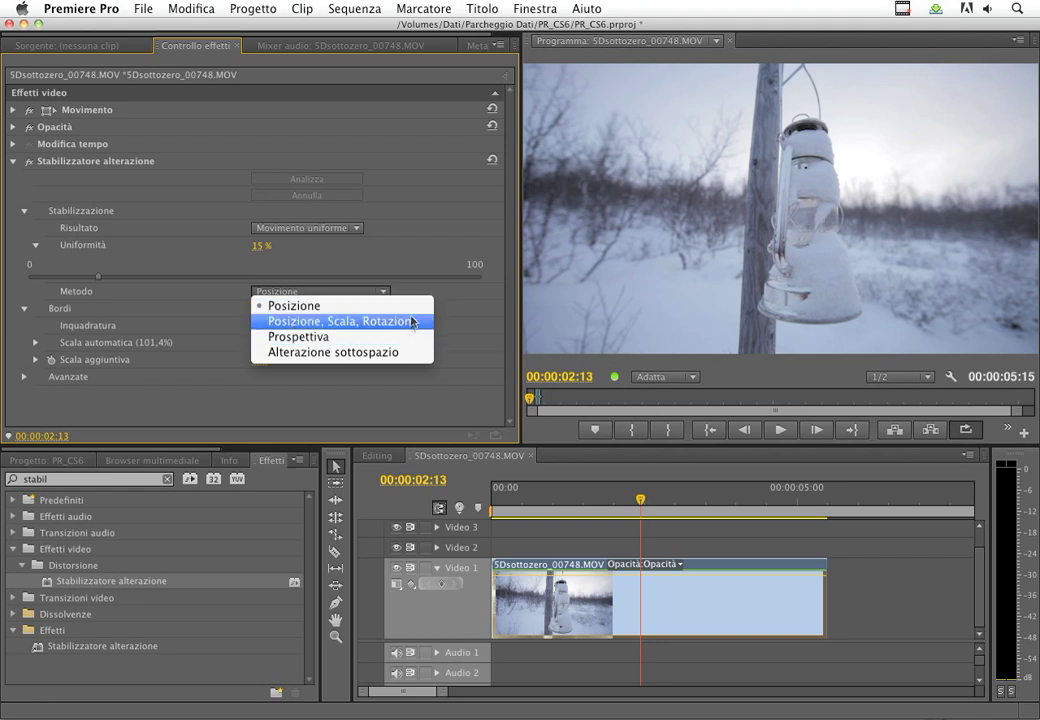
pyautogui.click(471, 302)
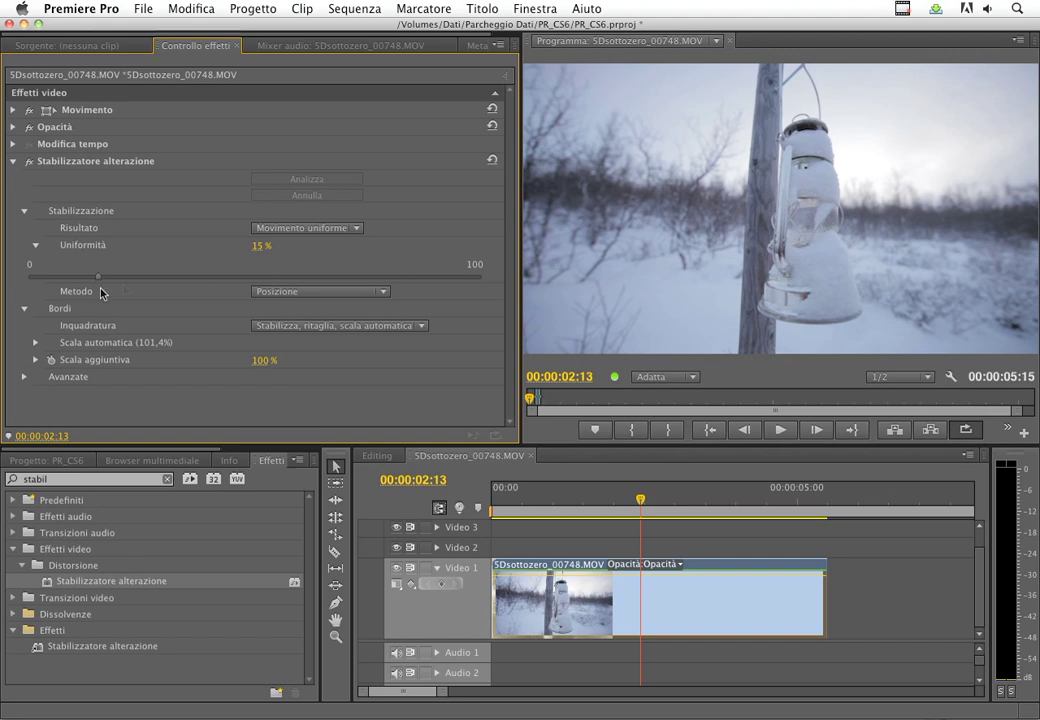
pyautogui.click(286, 327)
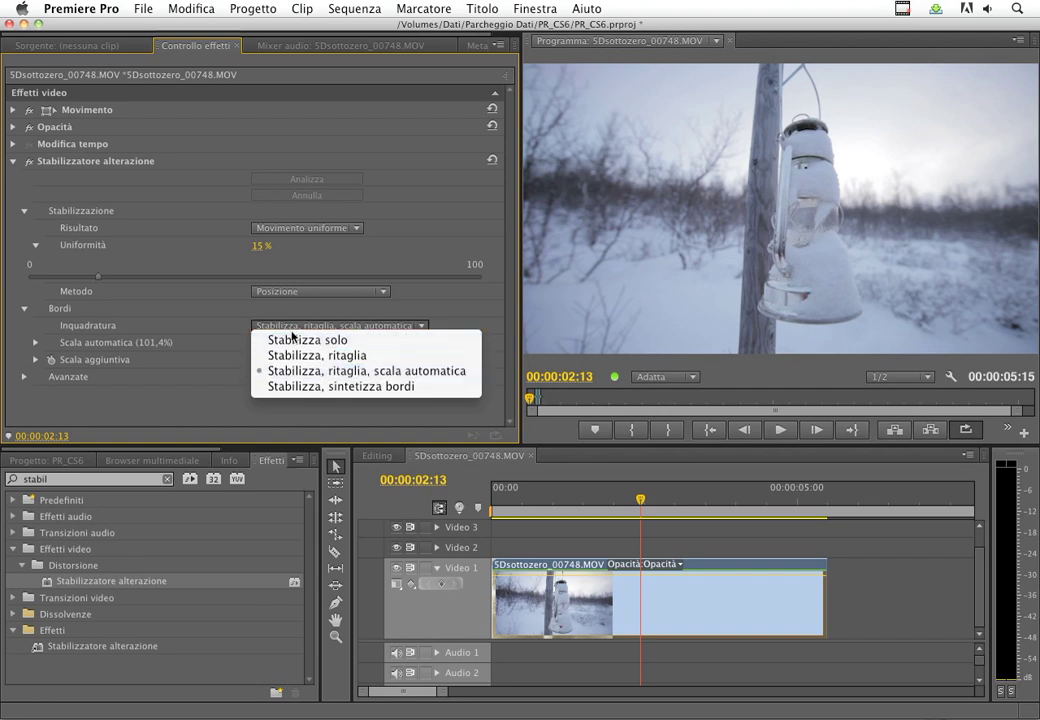
pyautogui.click(280, 340)
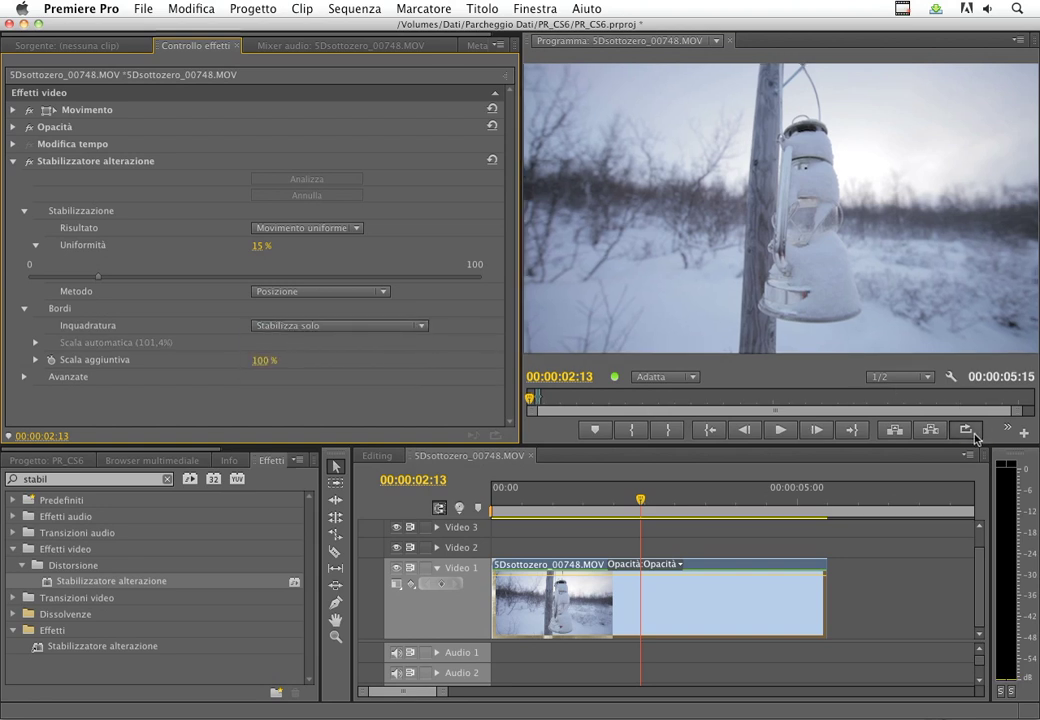
pyautogui.click(591, 514)
pyautogui.moveTo(591, 516); pyautogui.dragTo(639, 513)
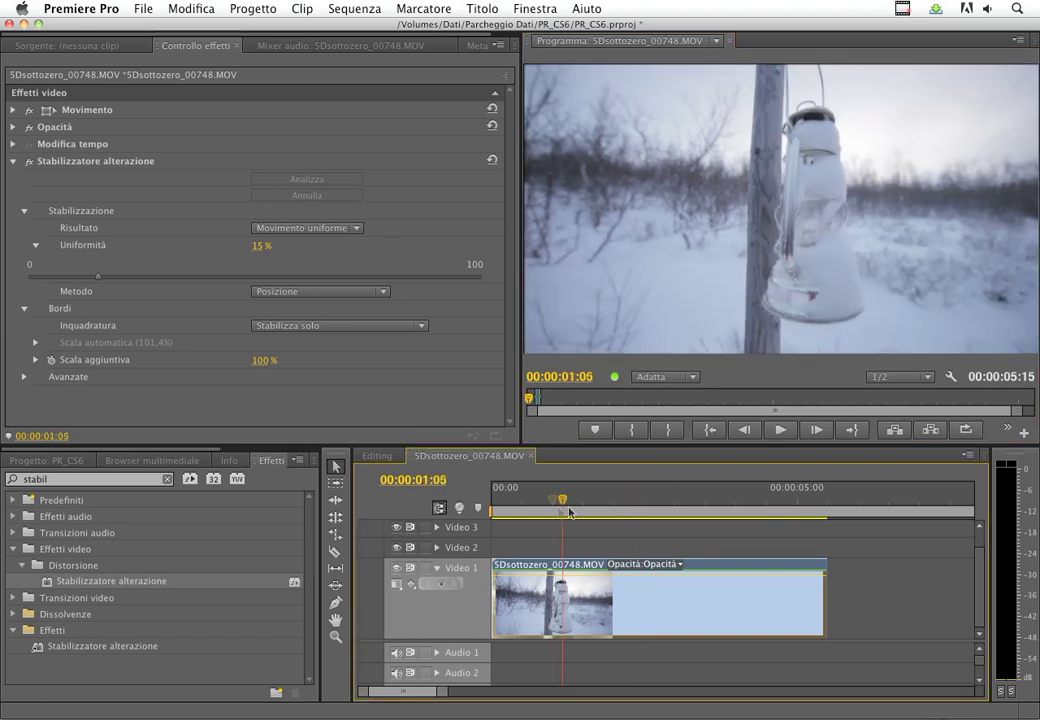
pyautogui.moveTo(639, 513)
pyautogui.mouseDown()
pyautogui.moveTo(737, 516)
pyautogui.moveTo(621, 521)
pyautogui.moveTo(675, 508)
pyautogui.moveTo(800, 513)
pyautogui.moveTo(613, 513)
pyautogui.mouseUp()
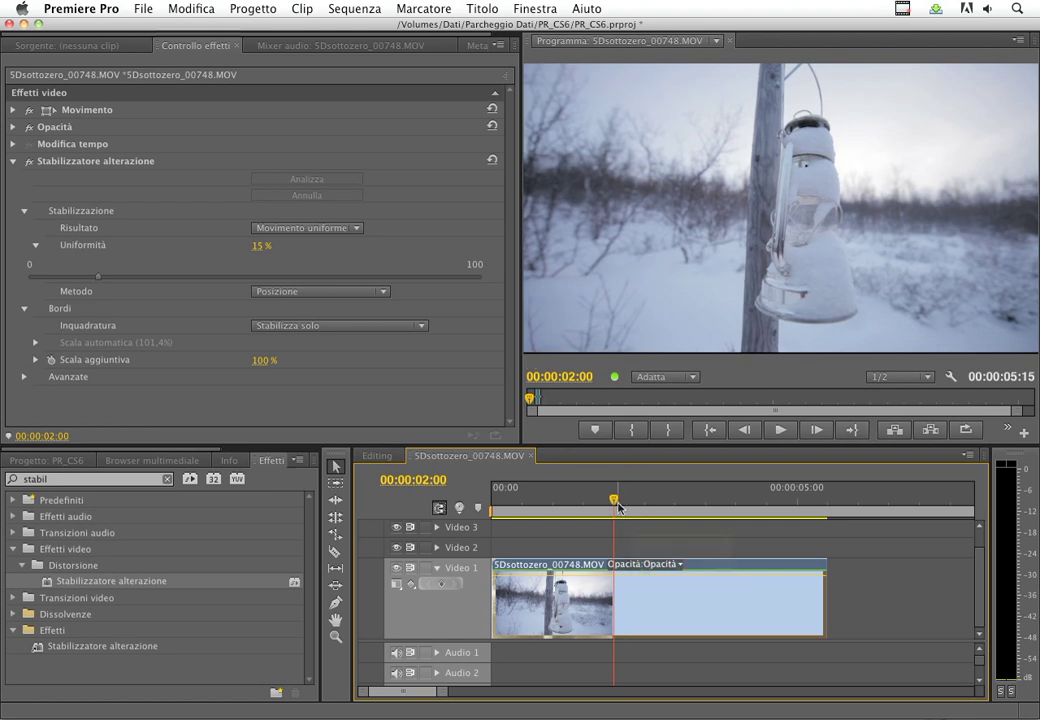
pyautogui.moveTo(622, 508); pyautogui.dragTo(527, 503)
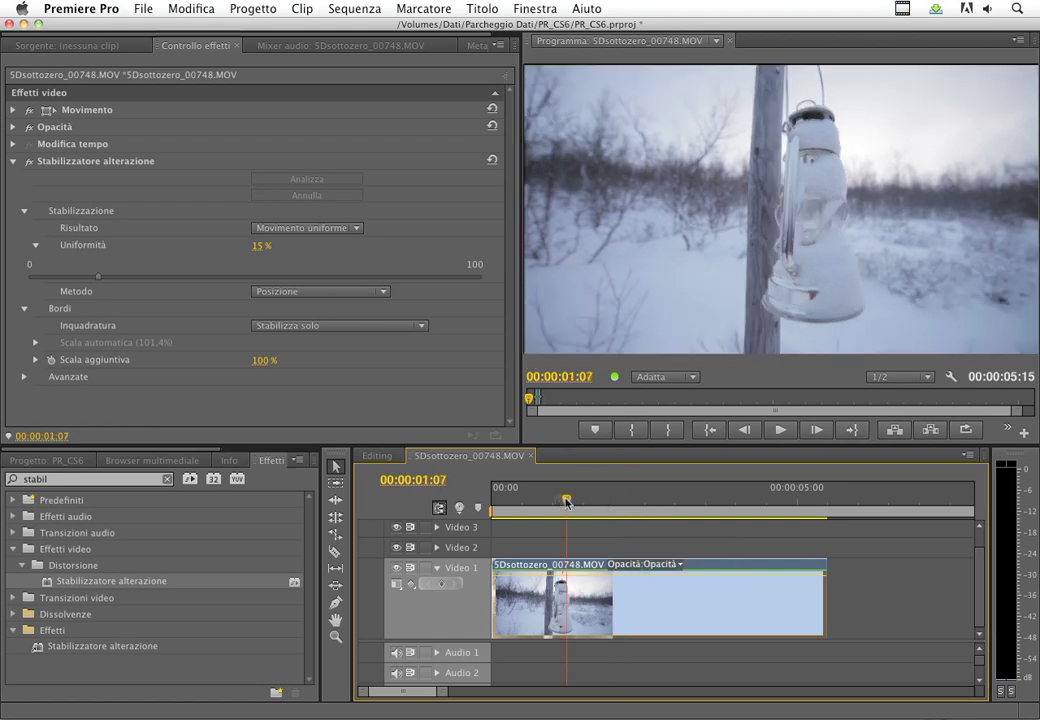
pyautogui.click(309, 326)
pyautogui.click(309, 356)
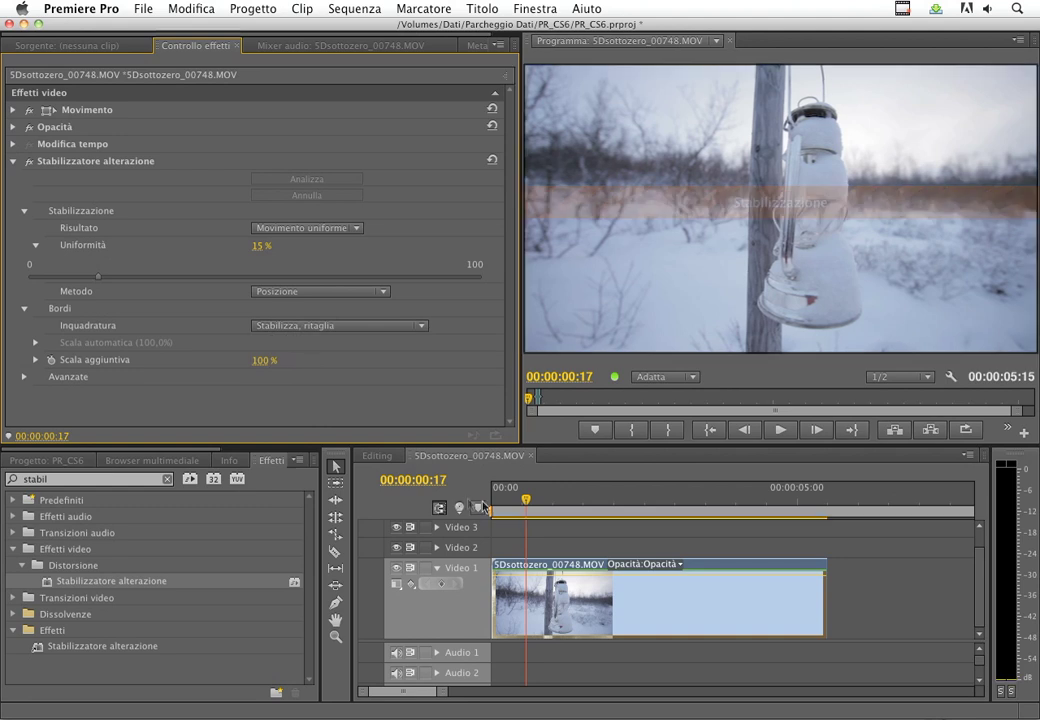
pyautogui.moveTo(500, 507)
pyautogui.mouseDown()
pyautogui.moveTo(750, 516)
pyautogui.moveTo(771, 507)
pyautogui.moveTo(616, 522)
pyautogui.mouseUp()
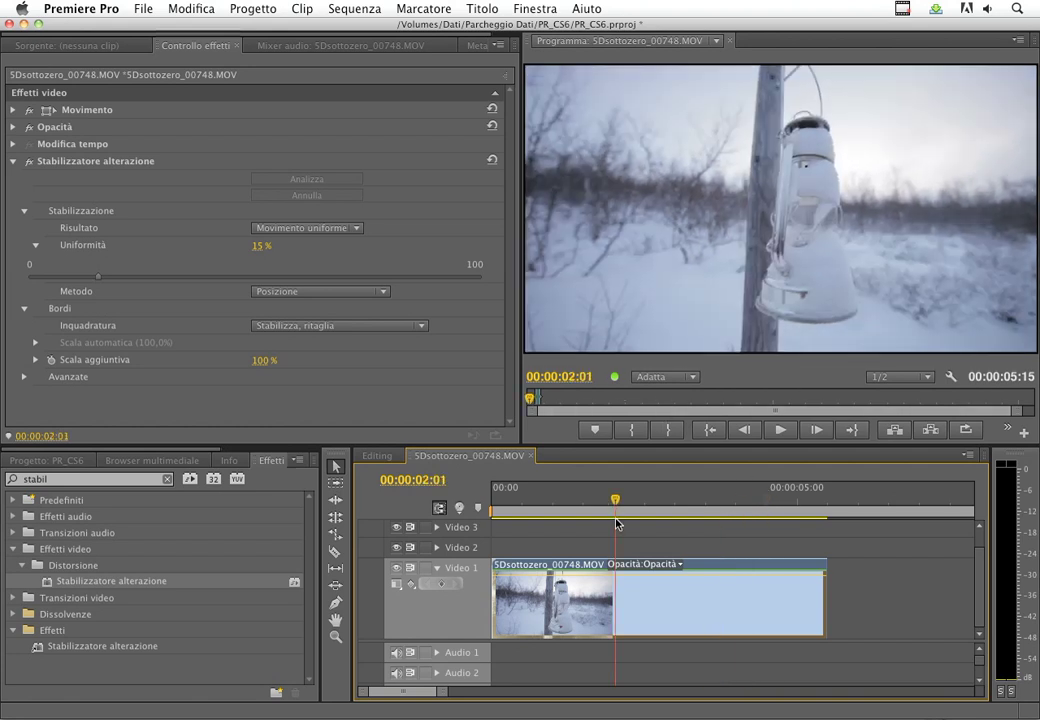
pyautogui.click(340, 325)
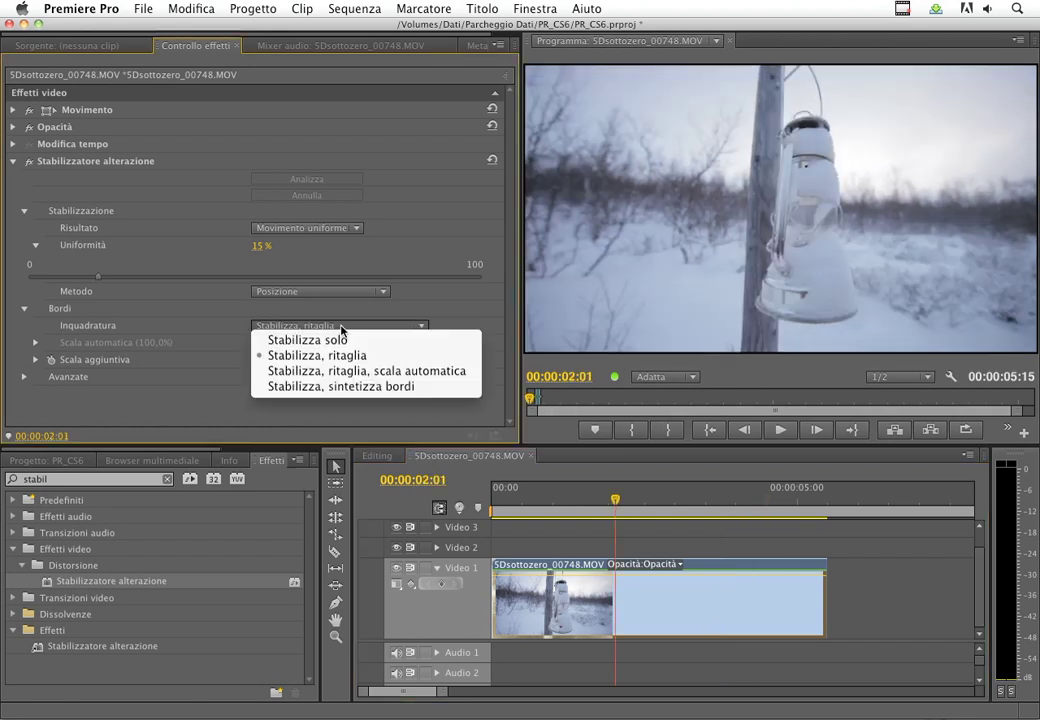
pyautogui.click(330, 378)
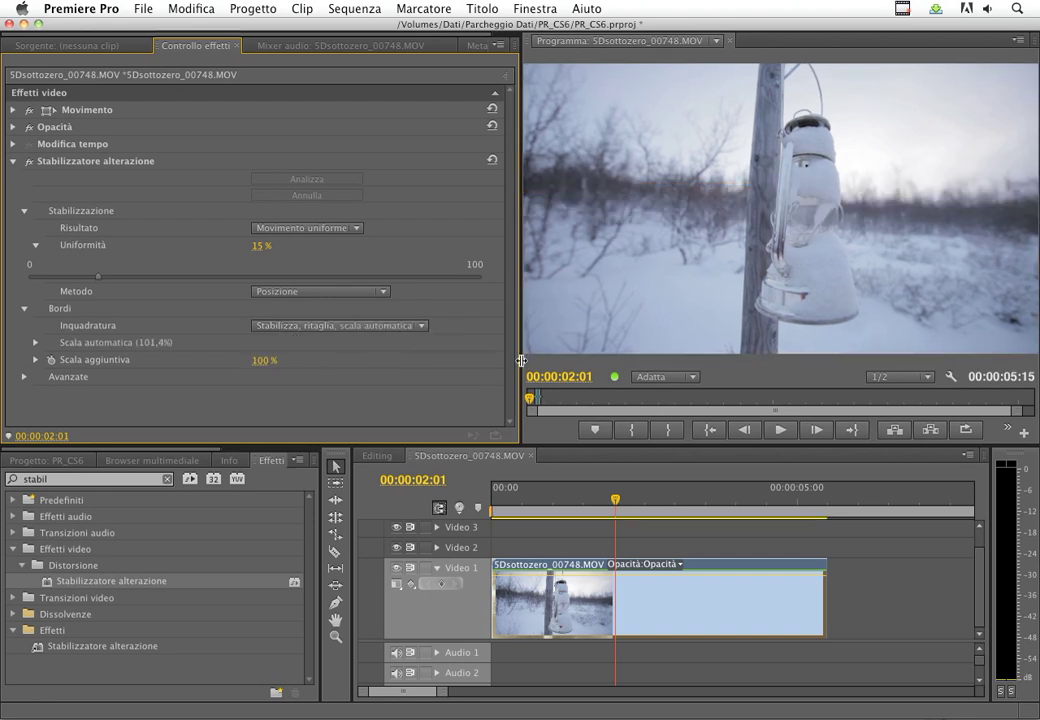
pyautogui.click(540, 514)
# Step: Scrub the auto-scaled clip and expand Scala automatica to show 150% maximum and 0% margin
pyautogui.moveTo(540, 514); pyautogui.dragTo(729, 511)
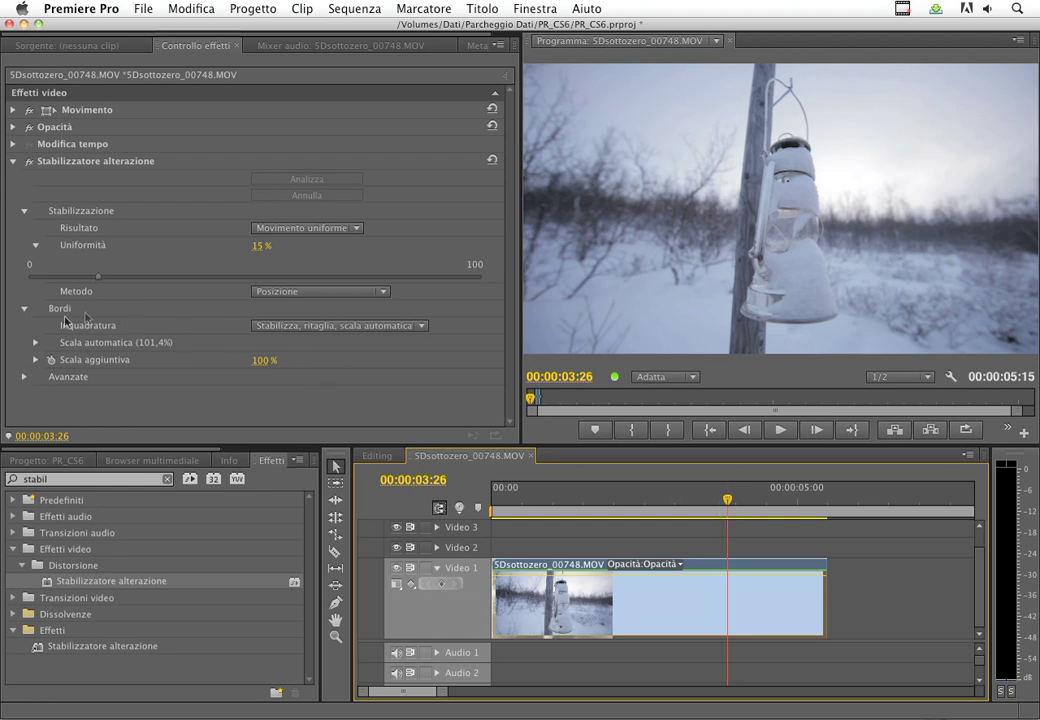
pyautogui.click(37, 343)
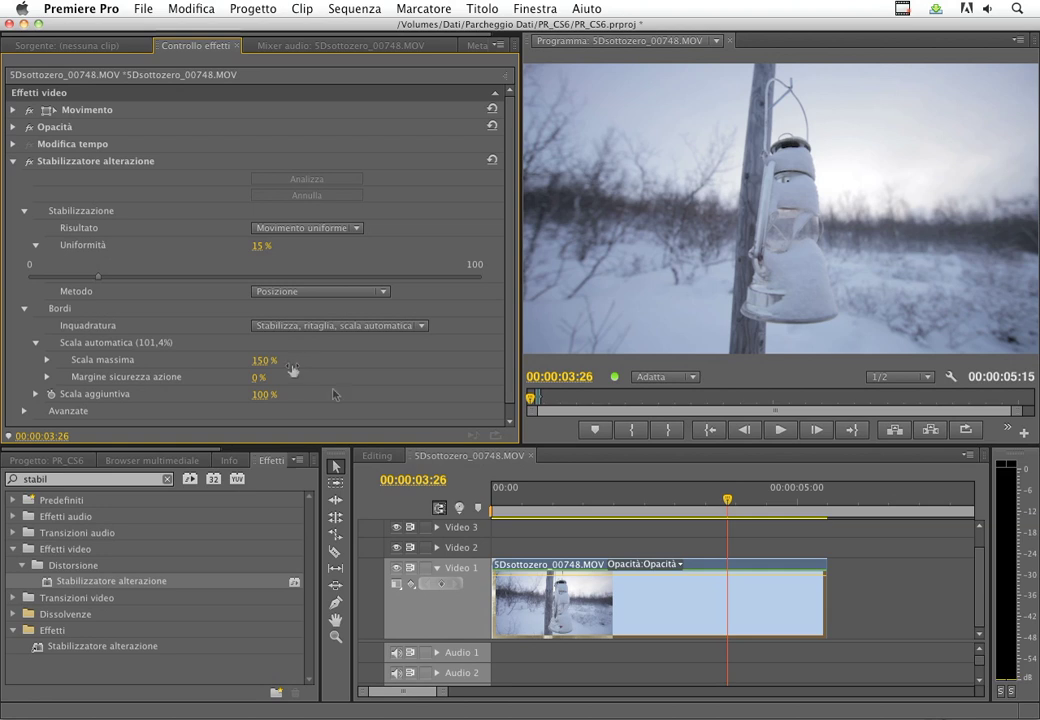
# Step: Set Inquadratura to 'Stabilizza, sintetizza bordi' and preview the synthesized edges
pyautogui.click(399, 330)
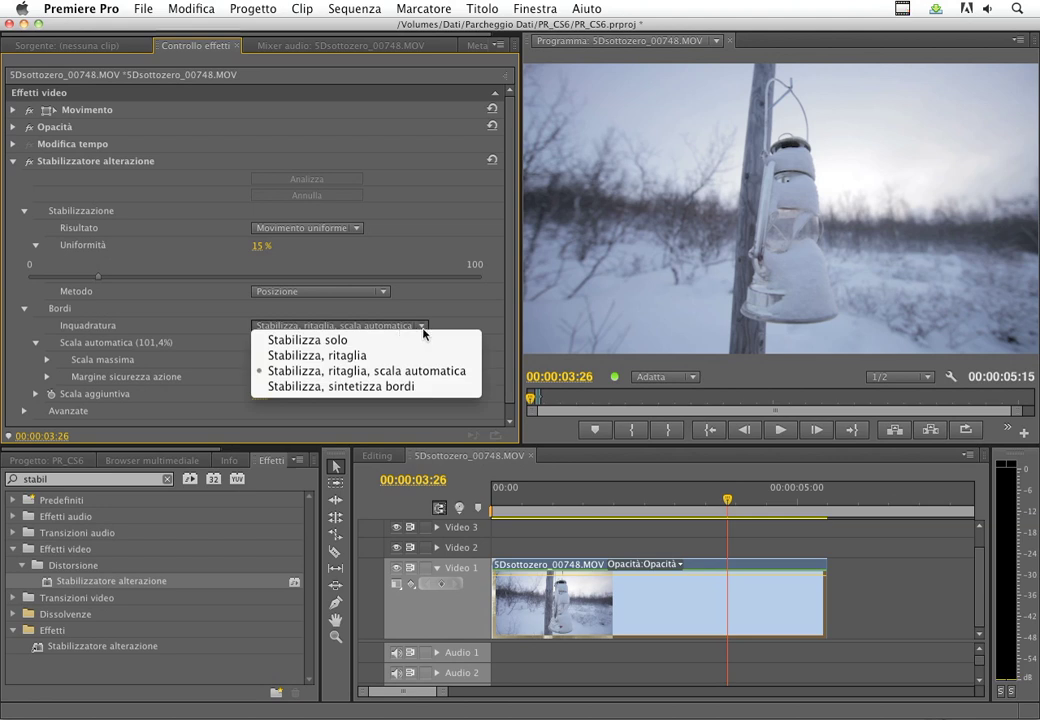
pyautogui.click(459, 388)
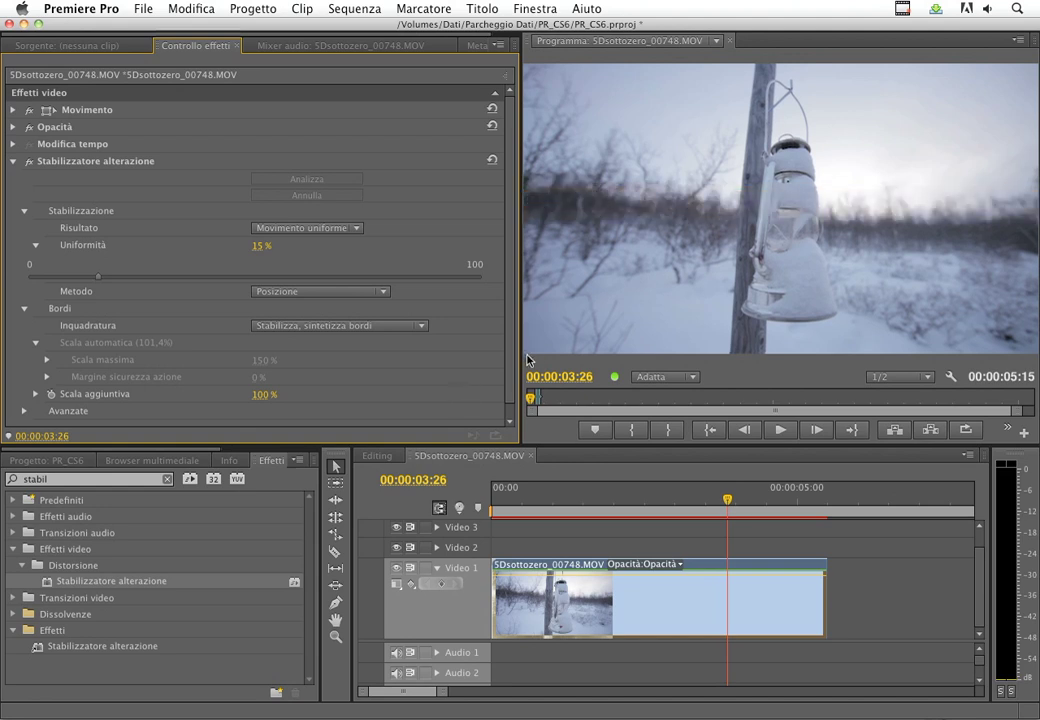
pyautogui.moveTo(724, 510); pyautogui.dragTo(700, 510)
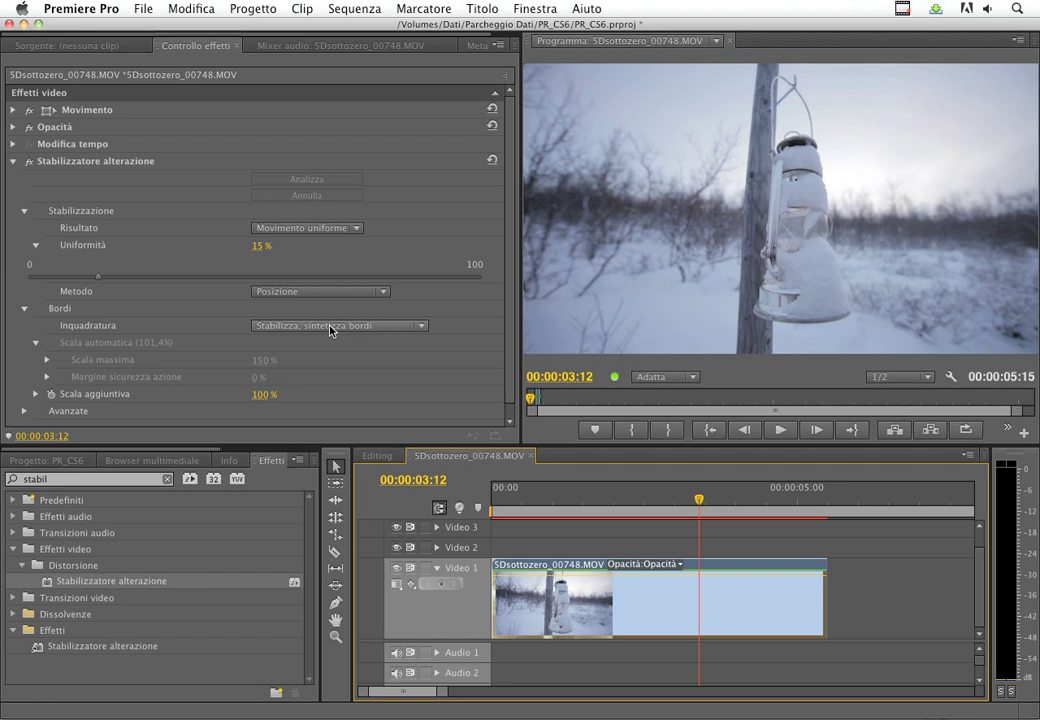
# Step: Expand Avanzate to view Analisi dettagliata, Intervallo di input sintesi 0,50 and Bordo sfumato sintesi 10
pyautogui.click(23, 411)
pyautogui.scroll(-3, 25, 390)
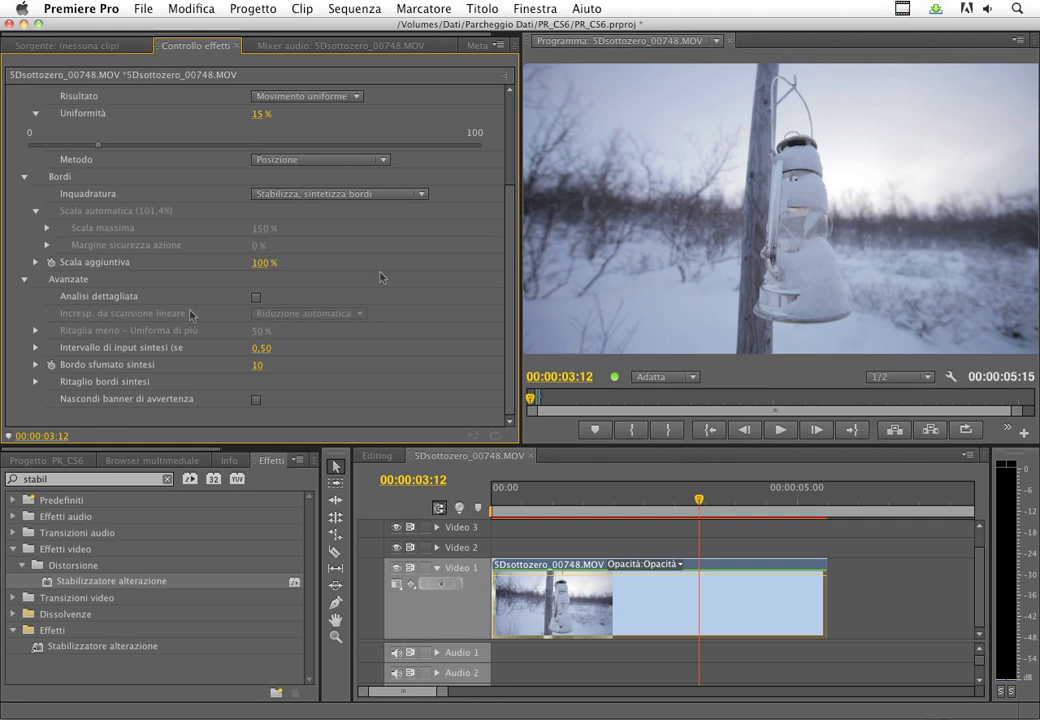
# Step: Collapse the Avanzate section of the Stabilizzatore alterazione settings
pyautogui.click(25, 280)
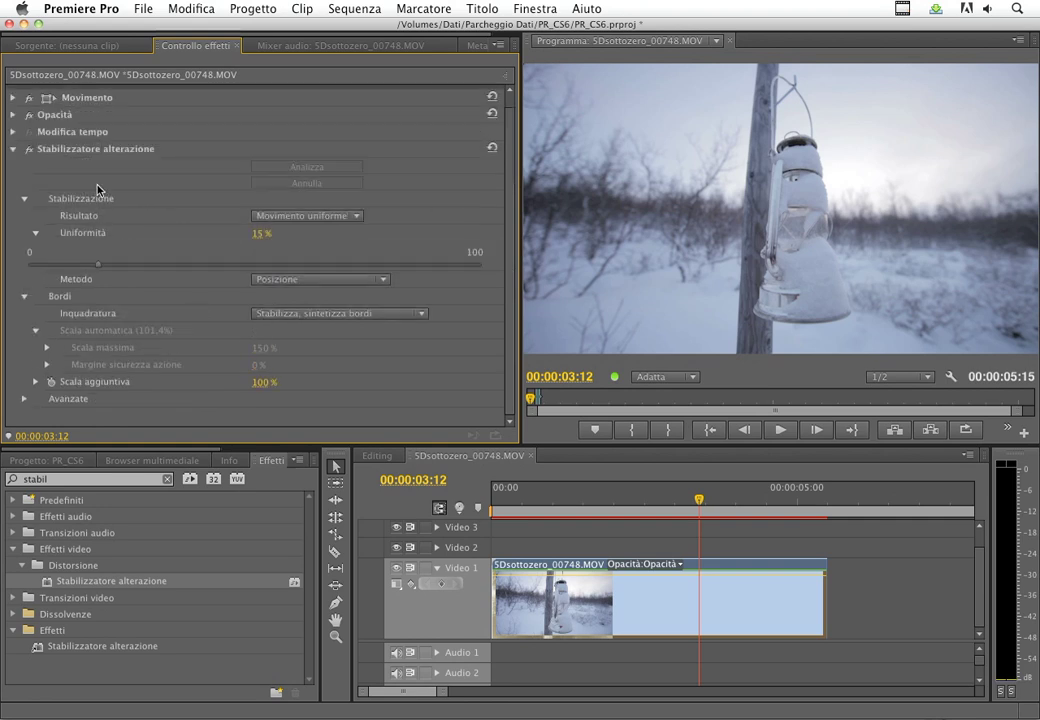